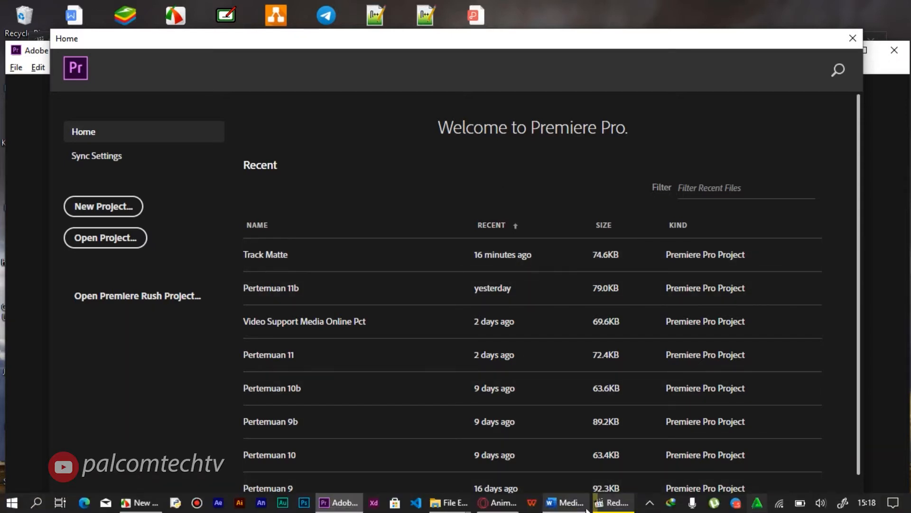
# Switch to the video player to examine the pattern-filled BALI title in the paused film, and minimize the player.
pyautogui.click(612, 502)
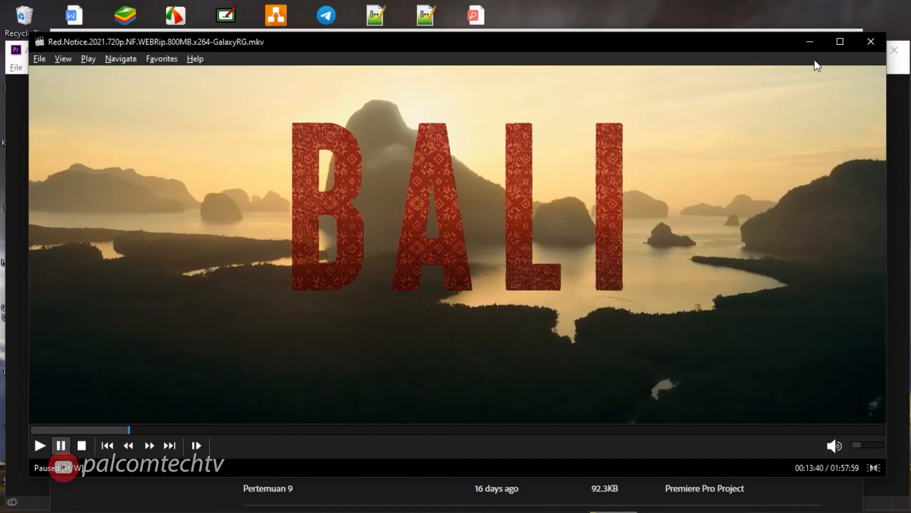
pyautogui.click(811, 43)
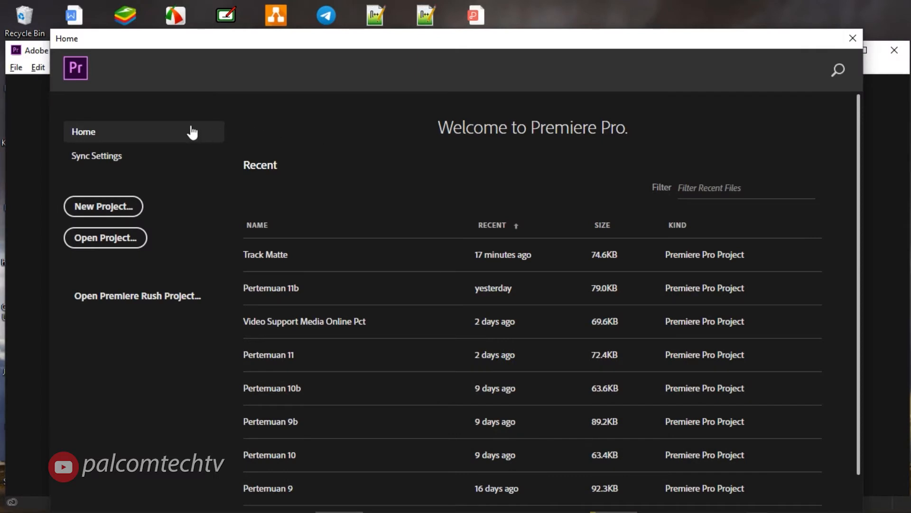
# Create a new project named Track Matte in D:\Project\PMB 2021\Desember 2021.
pyautogui.click(97, 205)
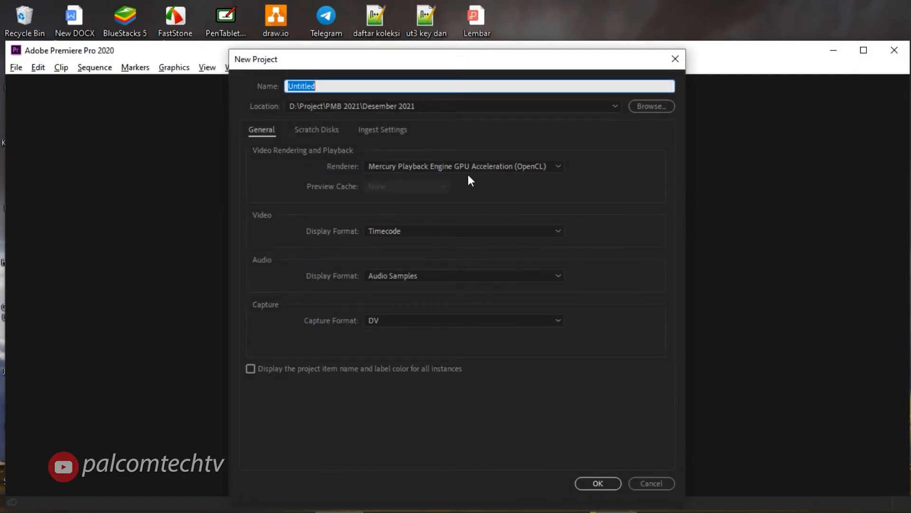
pyautogui.write('Track Matte')
pyautogui.moveTo(338, 82); pyautogui.dragTo(261, 81)
pyautogui.click(348, 82)
pyautogui.click(588, 483)
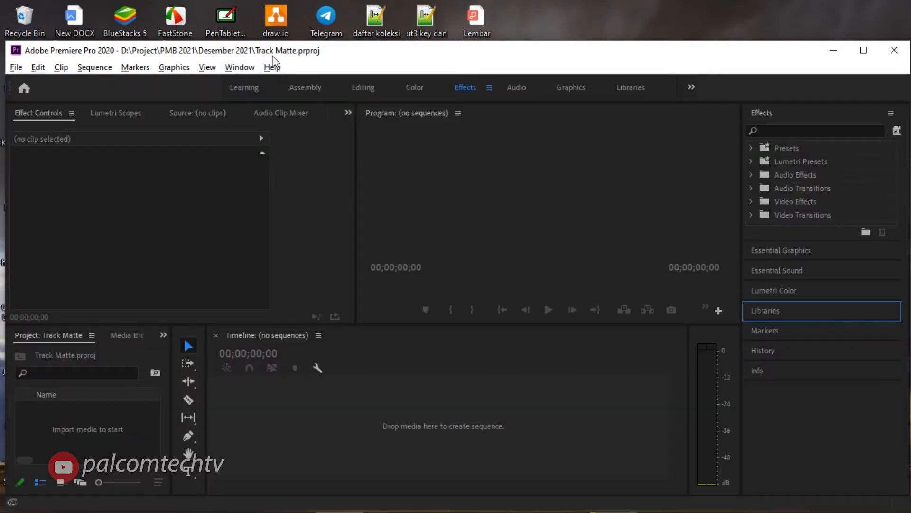
# Import wildlife.avi and Animasi Bendera Merah Putih Berkibar 30s.mp4 into the project.
pyautogui.click(16, 68)
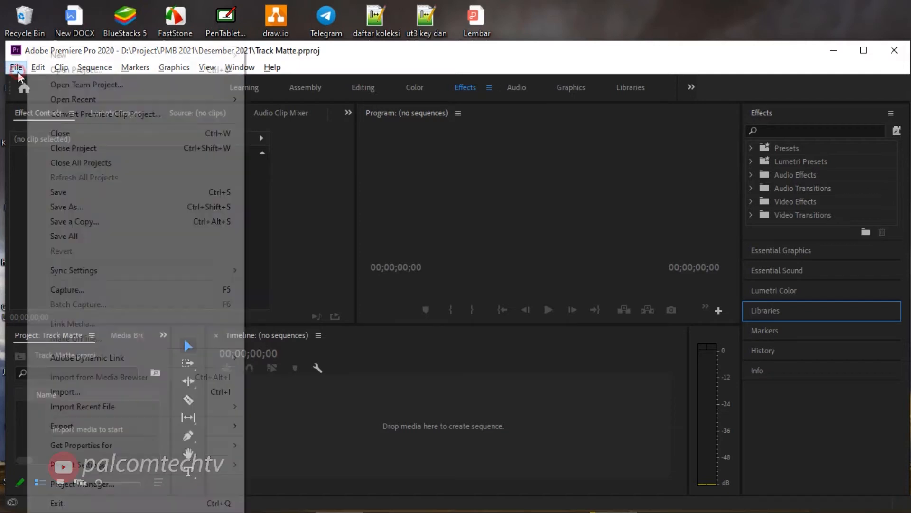
pyautogui.click(71, 391)
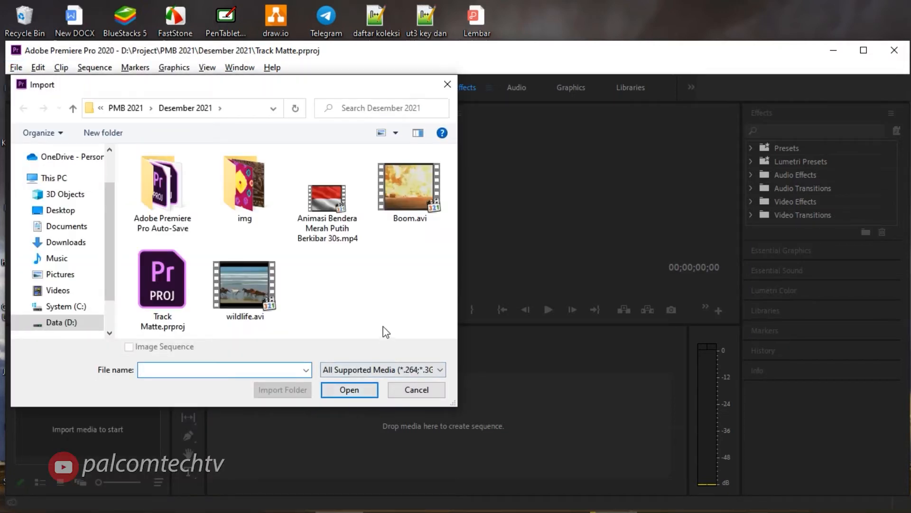
pyautogui.click(267, 290)
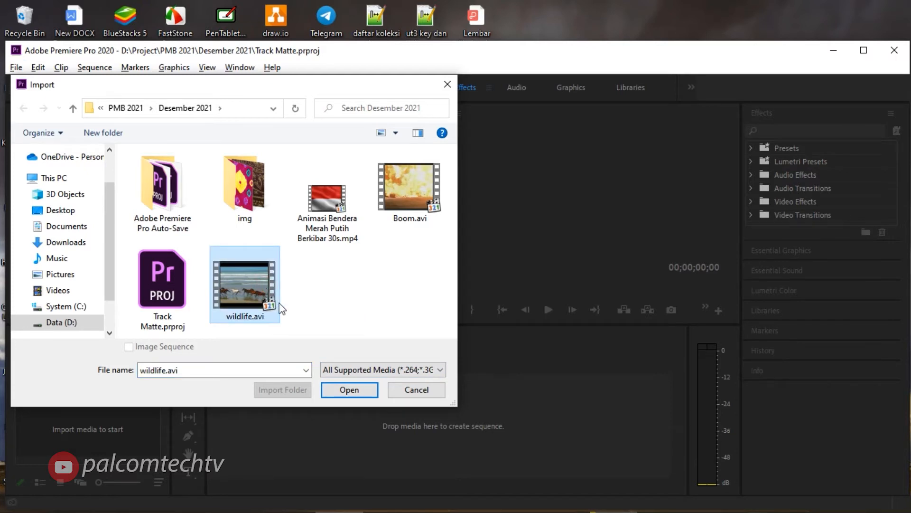
pyautogui.keyDown('ctrl'); pyautogui.click(332, 207); pyautogui.keyUp('ctrl')
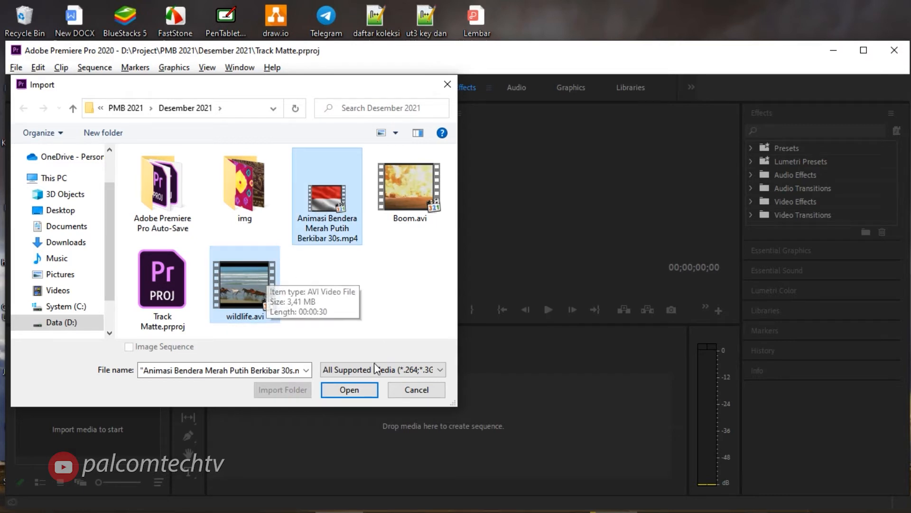
pyautogui.click(349, 389)
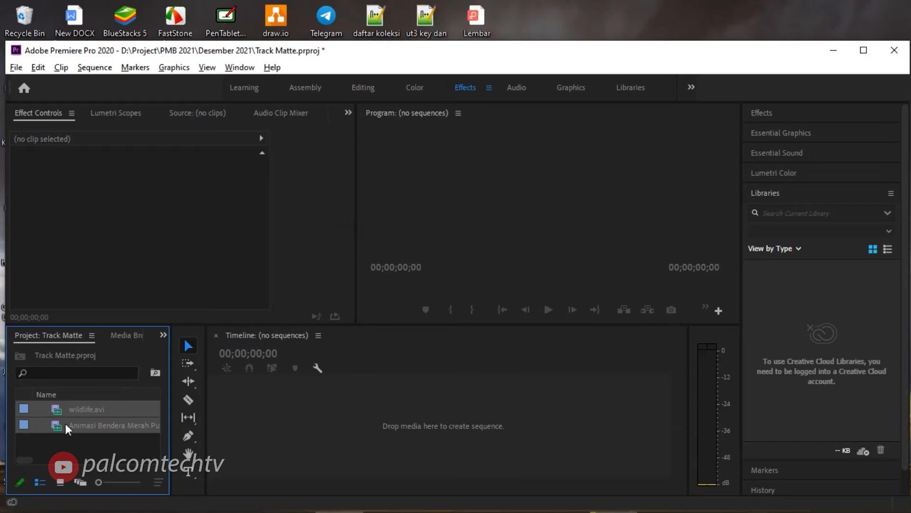
# Preview the imported wildlife and flag clips one after the other in the source monitor.
pyautogui.click(64, 424)
pyautogui.doubleClick(56, 410)
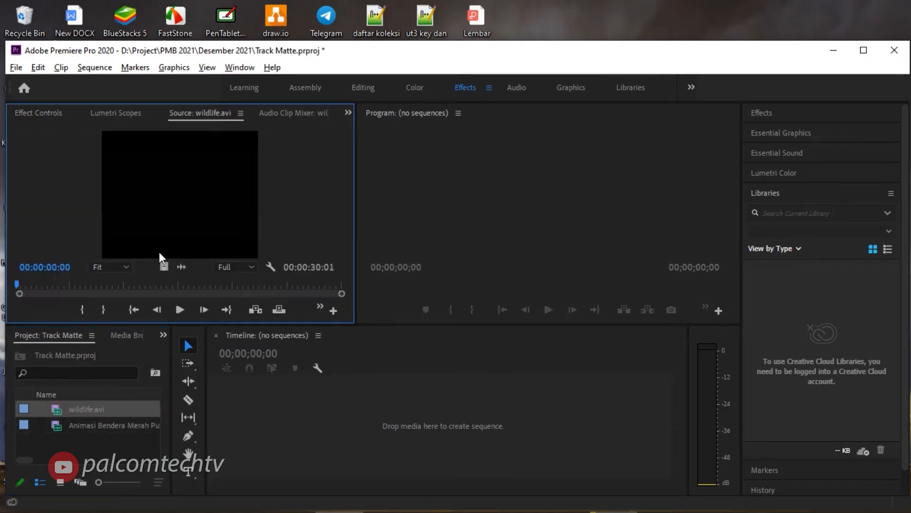
pyautogui.click(179, 309)
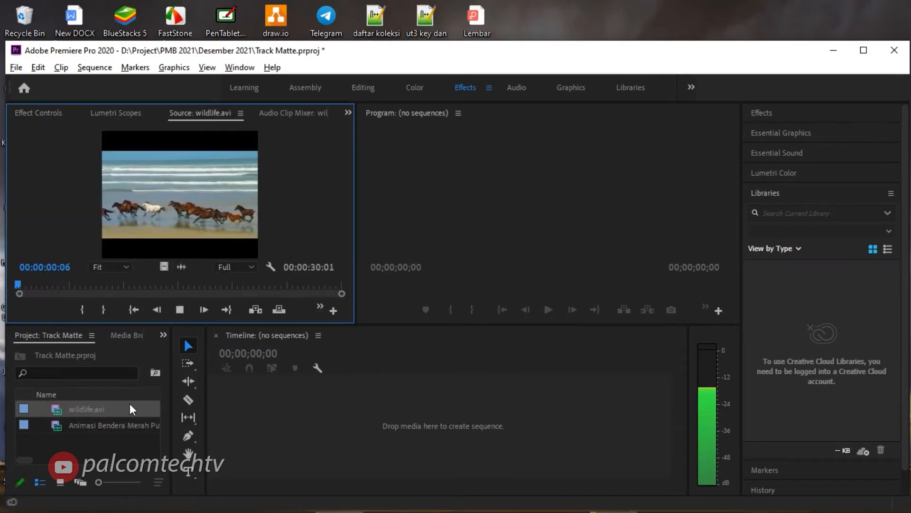
pyautogui.click(179, 309)
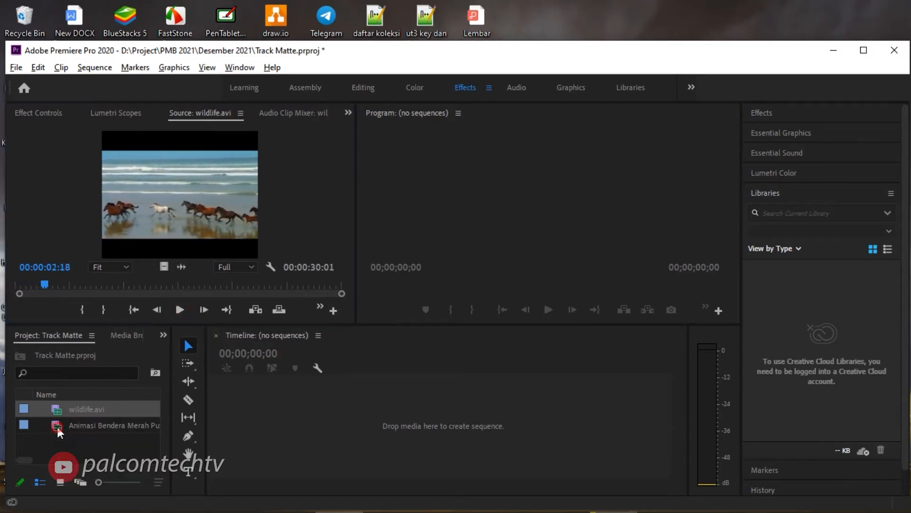
pyautogui.doubleClick(57, 425)
pyautogui.click(179, 309)
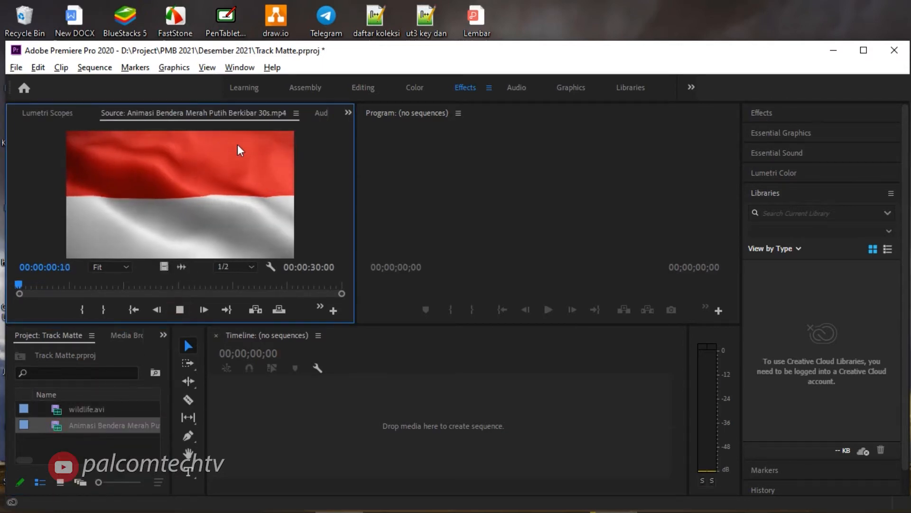
pyautogui.click(179, 309)
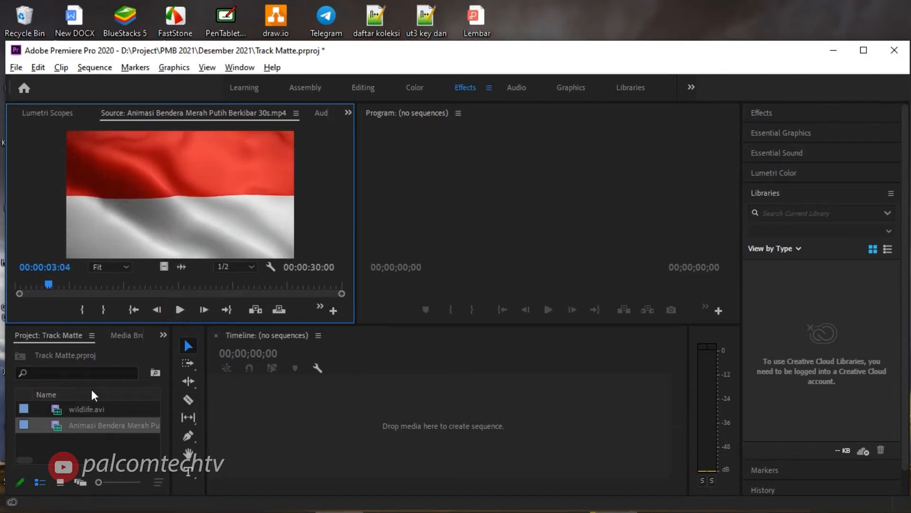
# Create a sequence from the wildlife.avi clip and scrub the playhead to 00:00:05:09.
pyautogui.rightClick(60, 409)
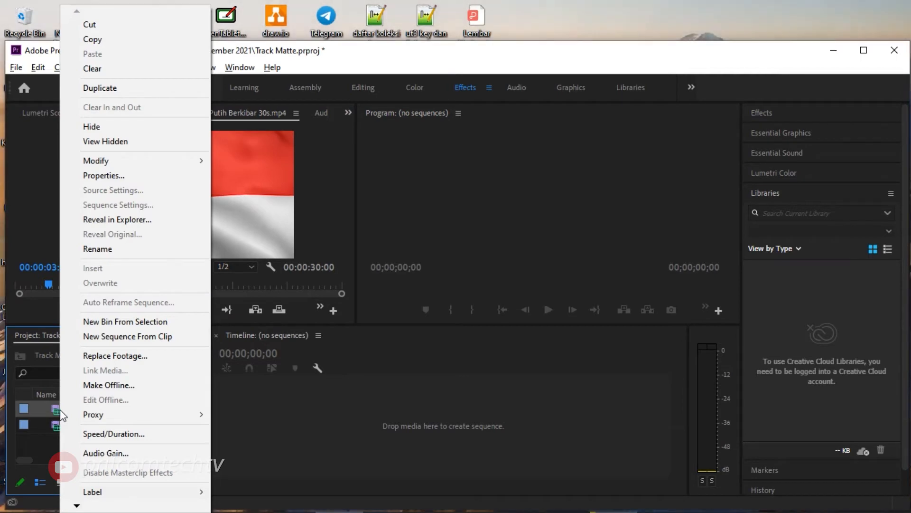
pyautogui.click(126, 340)
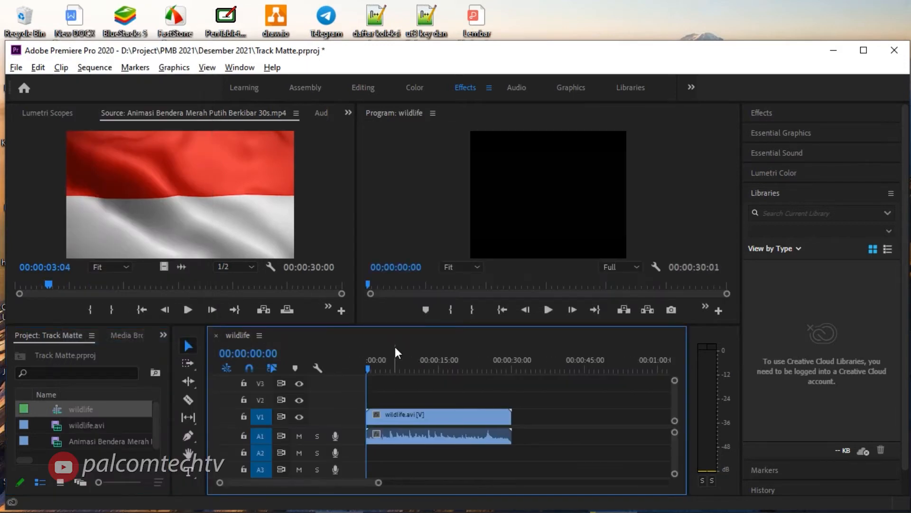
pyautogui.moveTo(365, 368); pyautogui.dragTo(392, 368)
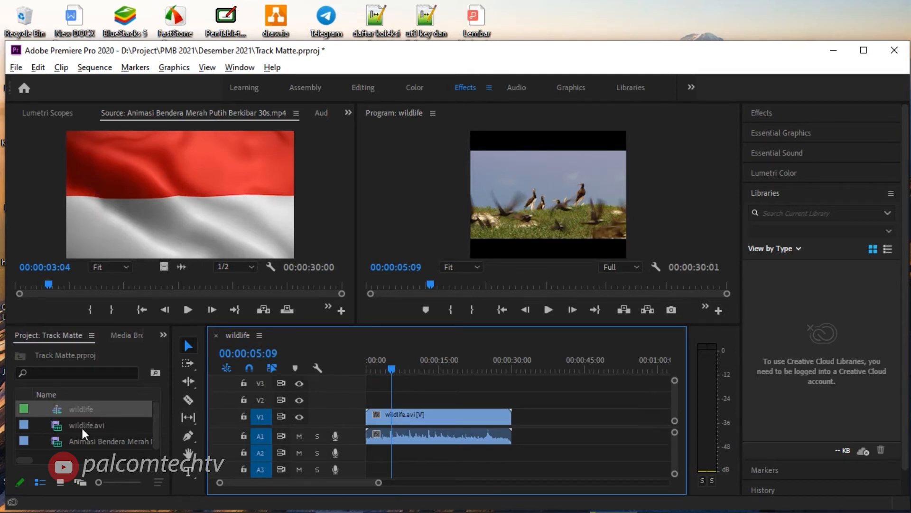
# Place the flag animation clip on track V2 directly above wildlife.avi and scrub the playhead to 00:00:10:05.
pyautogui.click(52, 428)
pyautogui.click(56, 442)
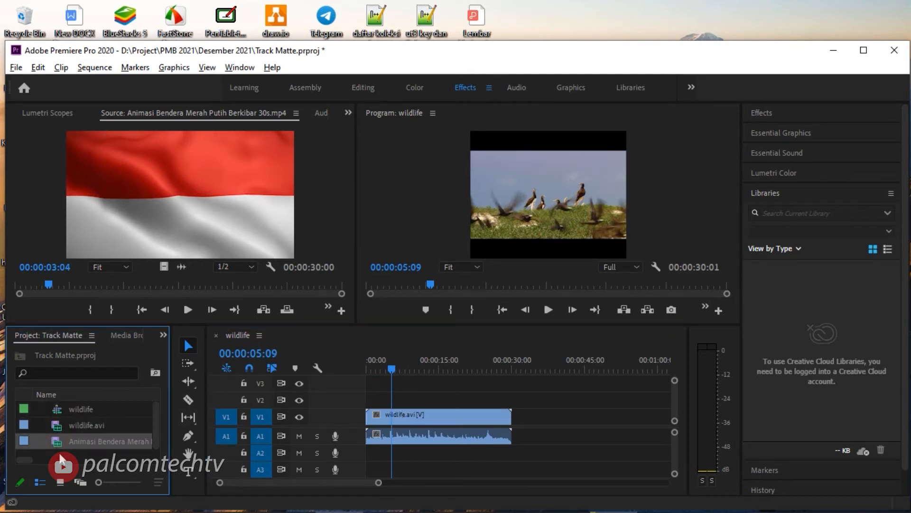
pyautogui.moveTo(78, 442); pyautogui.dragTo(446, 399)
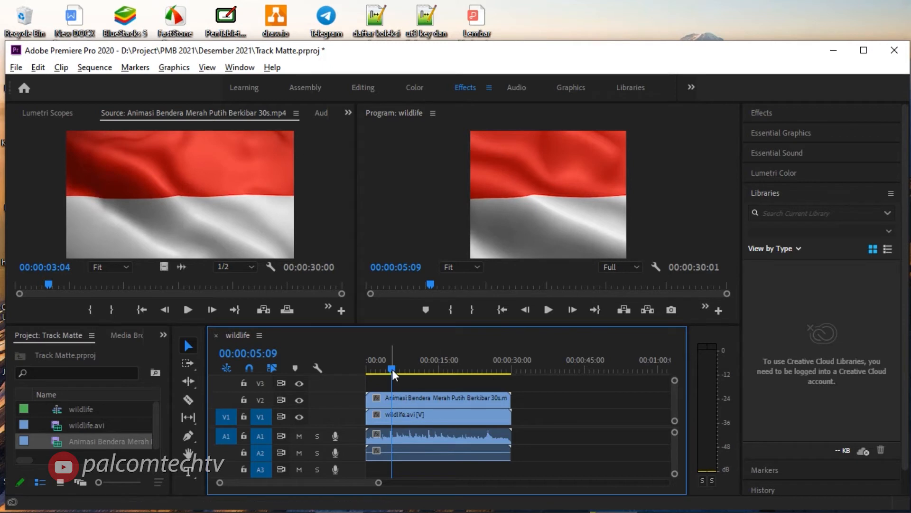
pyautogui.moveTo(392, 370); pyautogui.dragTo(417, 369)
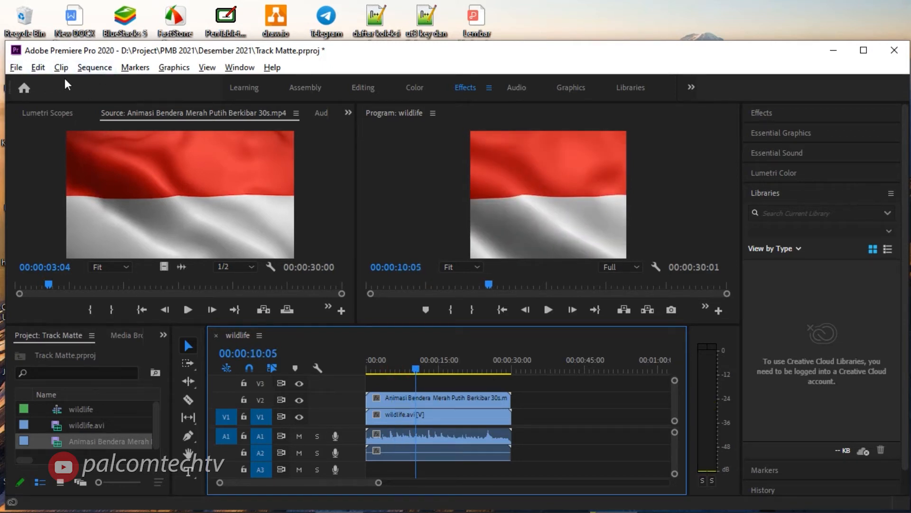
# Create a new legacy title named Judul with the default video settings.
pyautogui.click(20, 71)
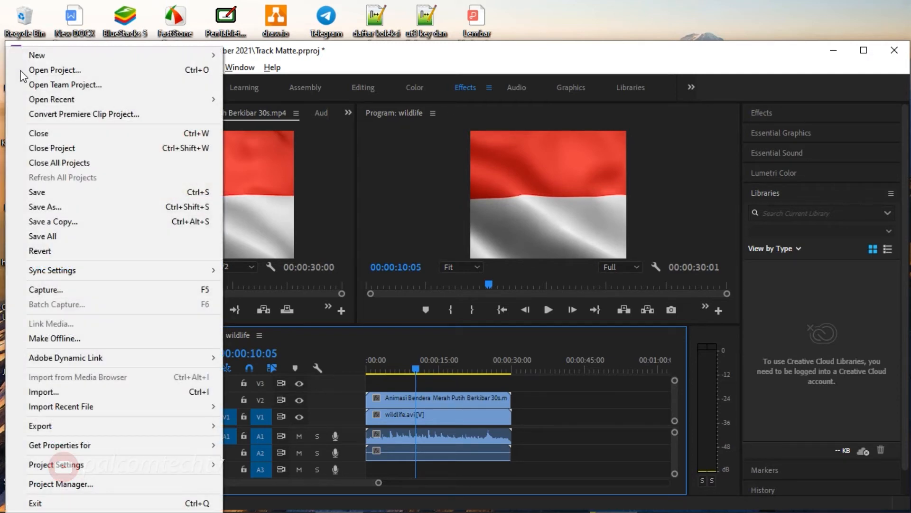
pyautogui.moveTo(196, 54)
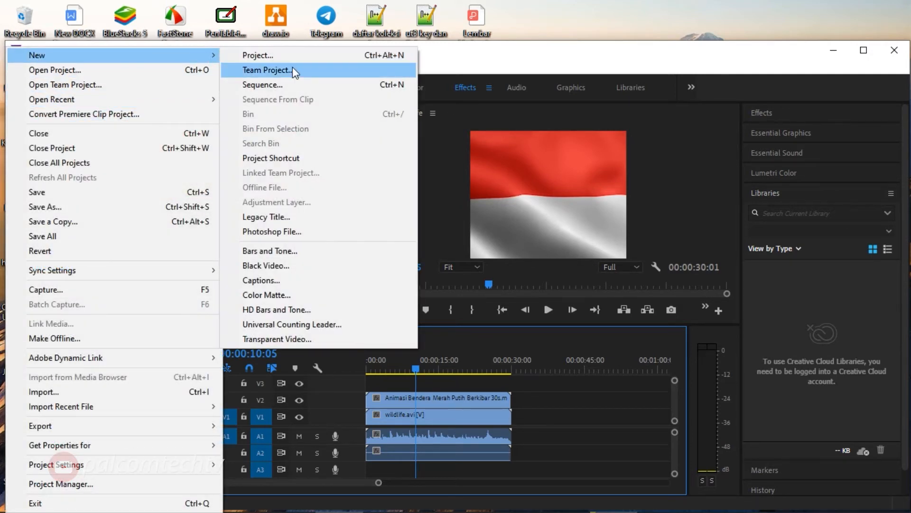
pyautogui.click(284, 217)
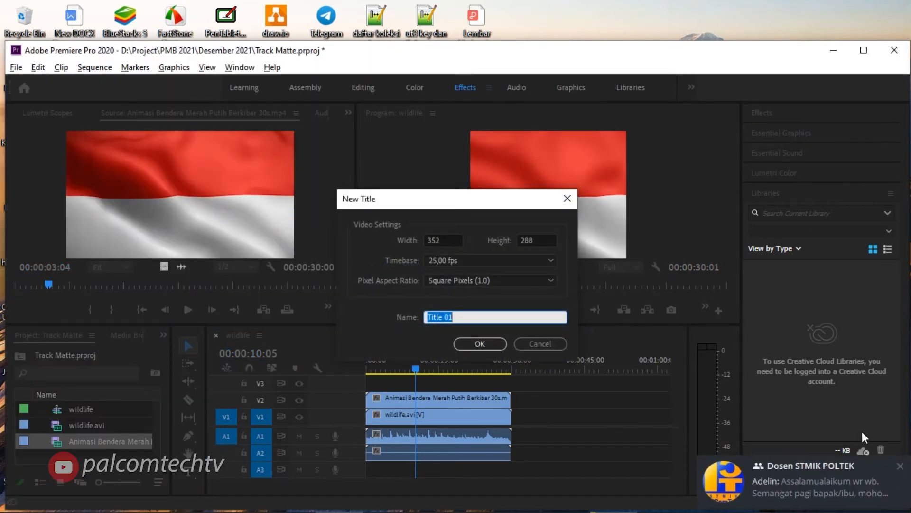
pyautogui.click(900, 466)
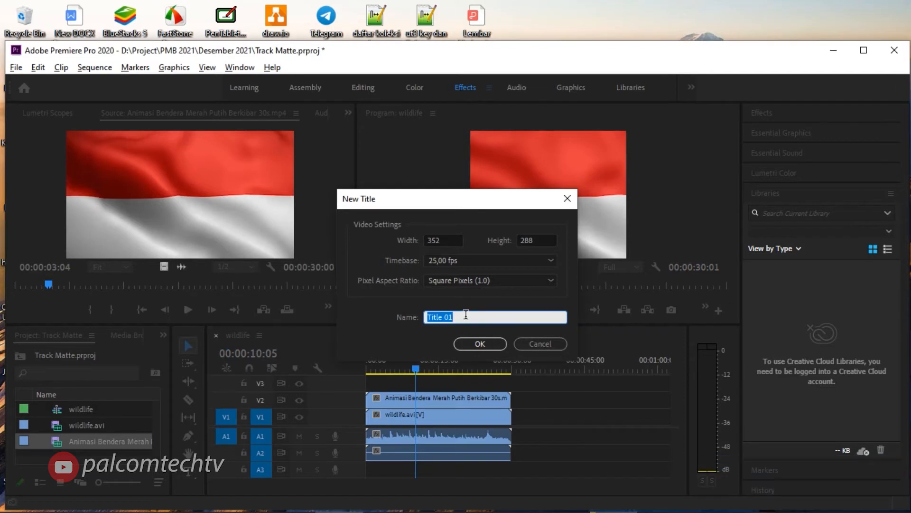
pyautogui.write('Judul')
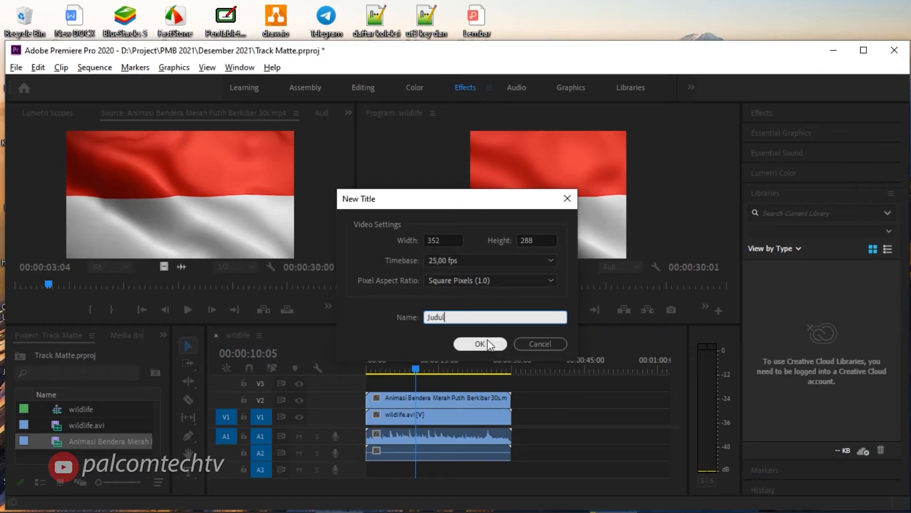
pyautogui.click(488, 343)
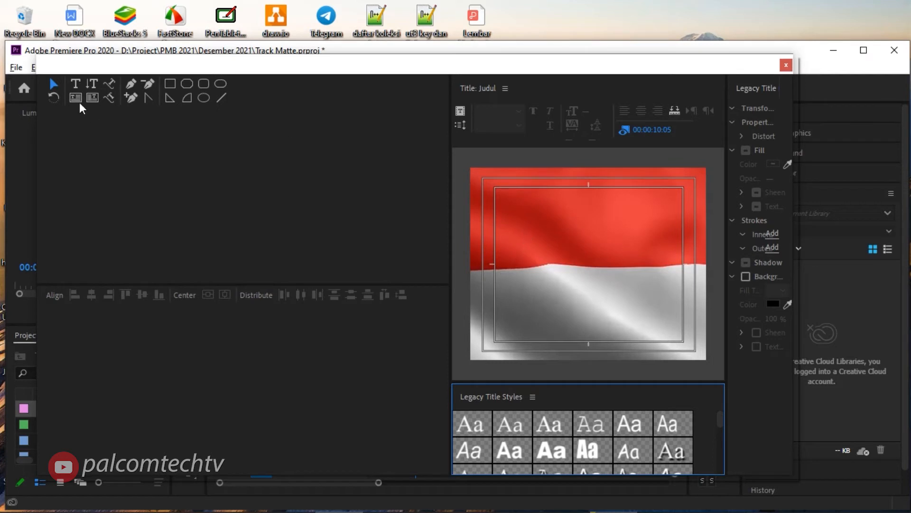
# Enlarge the title canvas area and add the horizontal text WILDLIFE to the title.
pyautogui.click(76, 85)
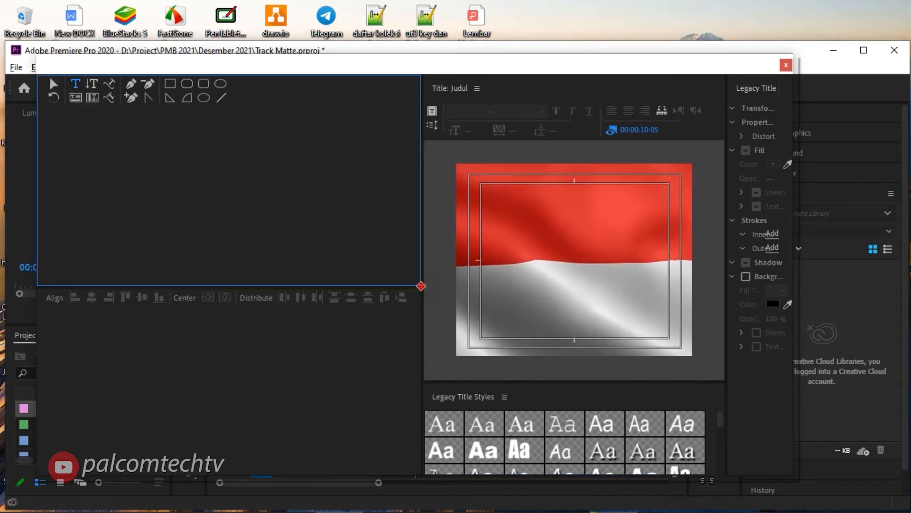
pyautogui.moveTo(422, 288); pyautogui.dragTo(248, 286)
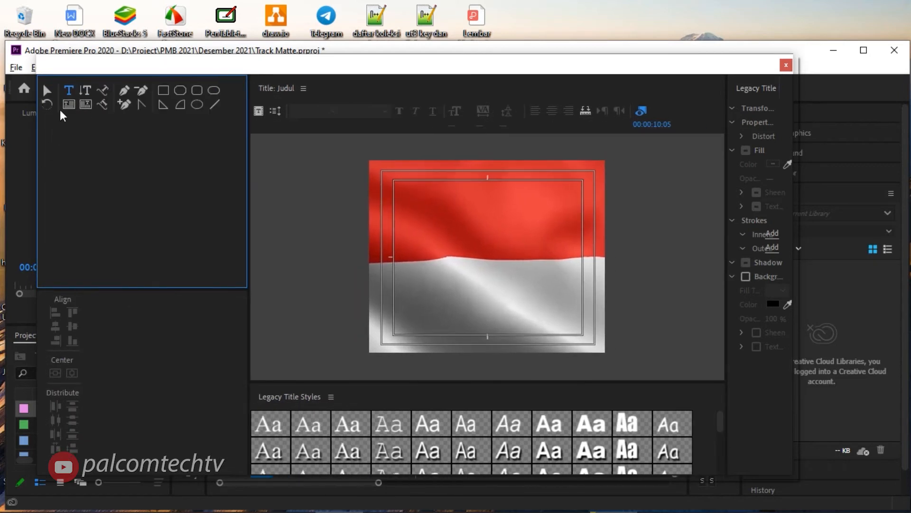
pyautogui.click(459, 256)
pyautogui.click(452, 252)
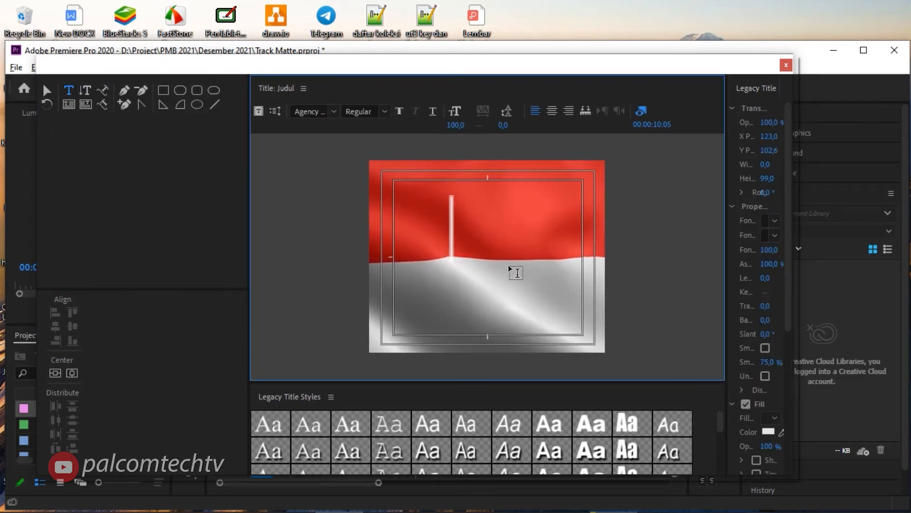
pyautogui.write('W')
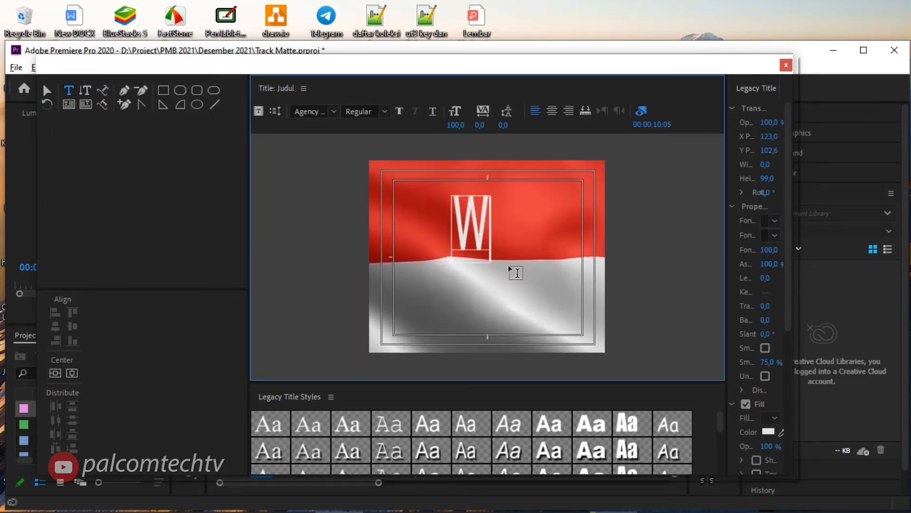
pyautogui.write('ILDLIFE')
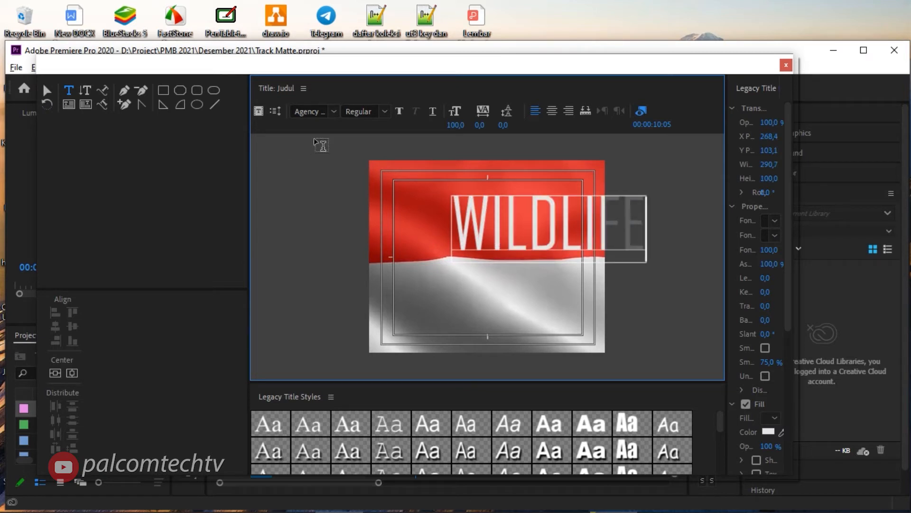
# Move the WILDLIFE text to the vertical middle of the frame near its left margin and set its font to Impact.
pyautogui.click(46, 90)
pyautogui.moveTo(515, 235); pyautogui.dragTo(462, 270)
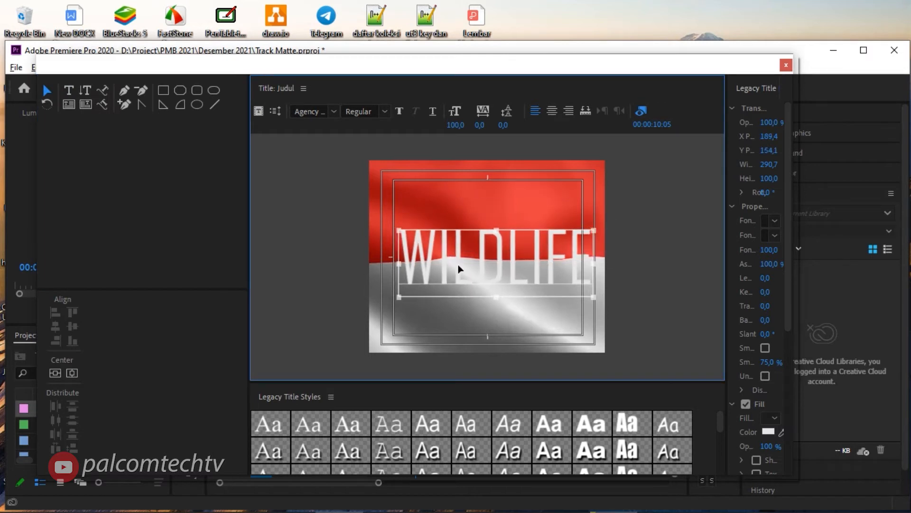
pyautogui.click(312, 113)
pyautogui.write('Impact')
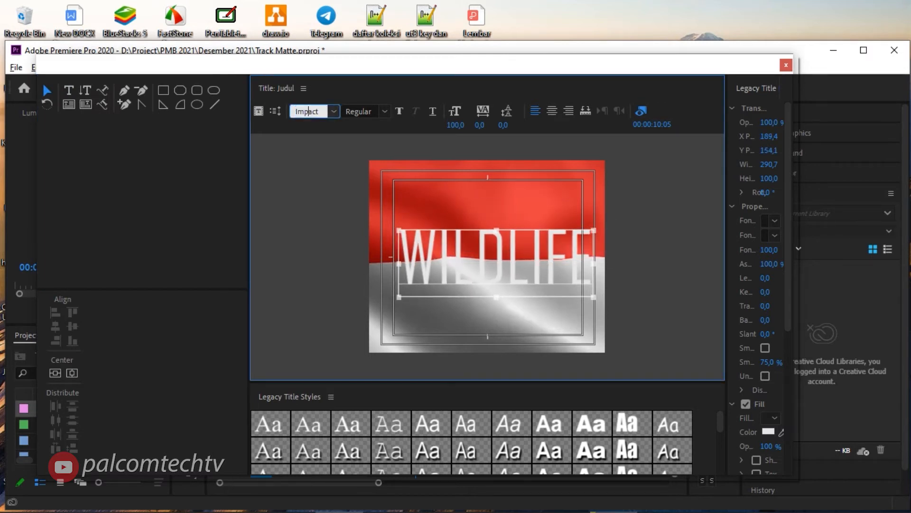
pyautogui.press('Return')
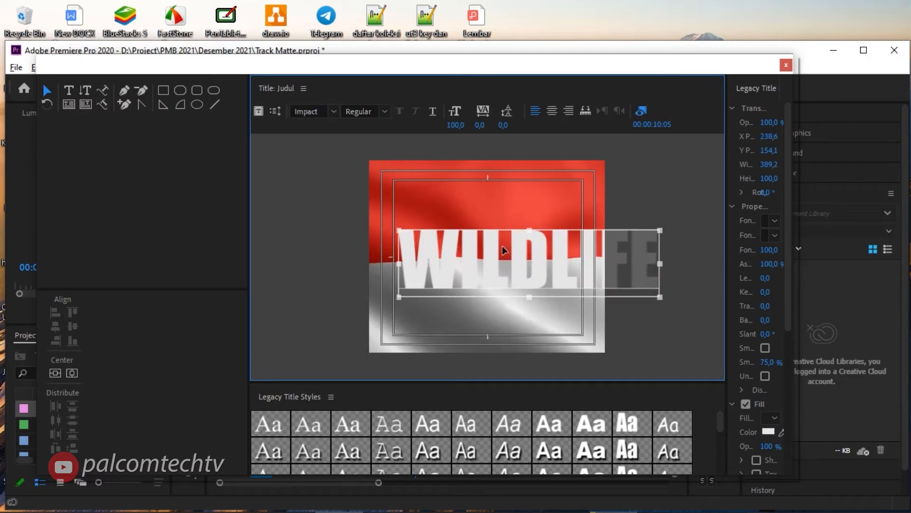
pyautogui.moveTo(488, 265); pyautogui.dragTo(480, 265)
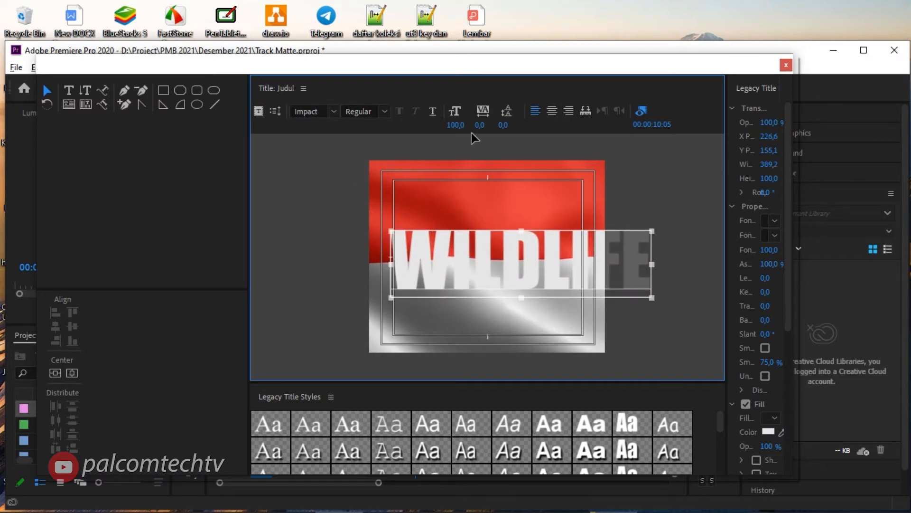
# Set the WILDLIFE text's font size to 70, move it to the centre of the frame and close the title editor.
pyautogui.moveTo(464, 127)
pyautogui.mouseDown()
pyautogui.moveTo(441, 127)
pyautogui.moveTo(449, 127)
pyautogui.mouseUp()
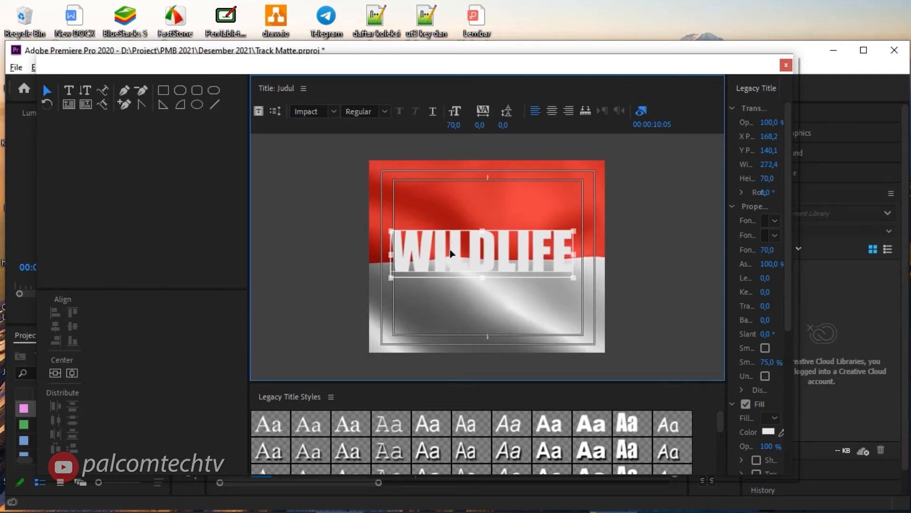
pyautogui.moveTo(450, 254); pyautogui.dragTo(460, 263)
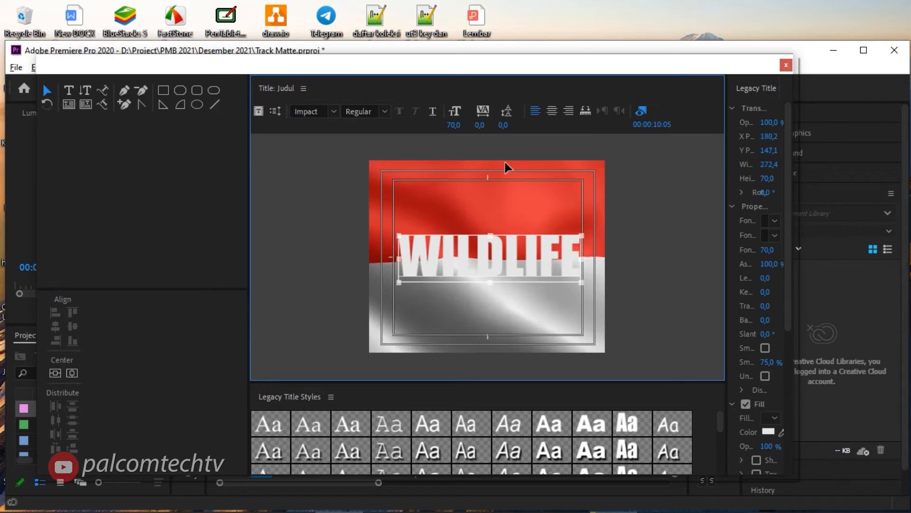
pyautogui.click(786, 69)
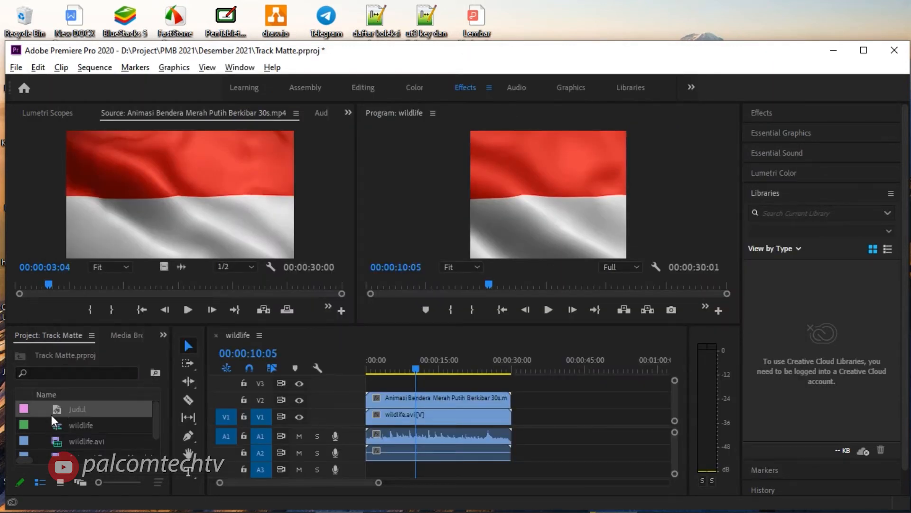
# Place the Judul title on track V3 above the flag clip and apply the Track Matte Key effect to the flag clip on V2.
pyautogui.moveTo(54, 411); pyautogui.dragTo(511, 382)
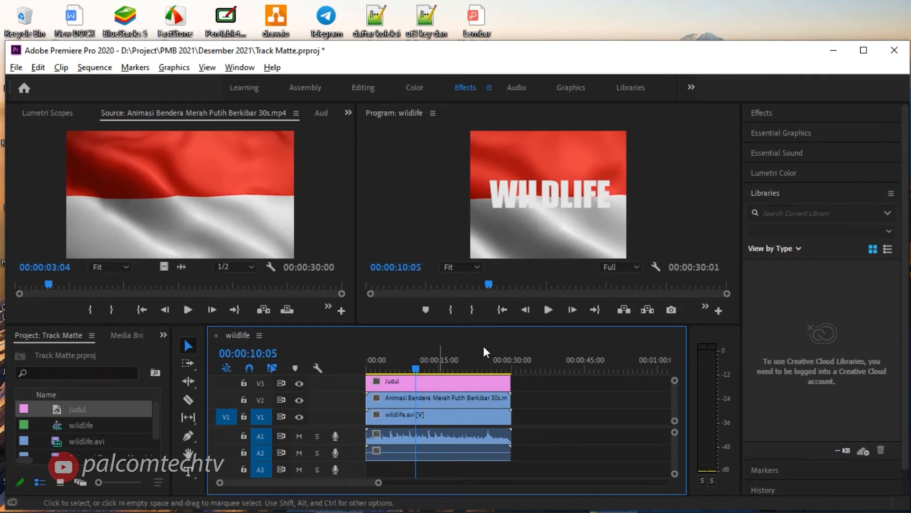
pyautogui.click(766, 115)
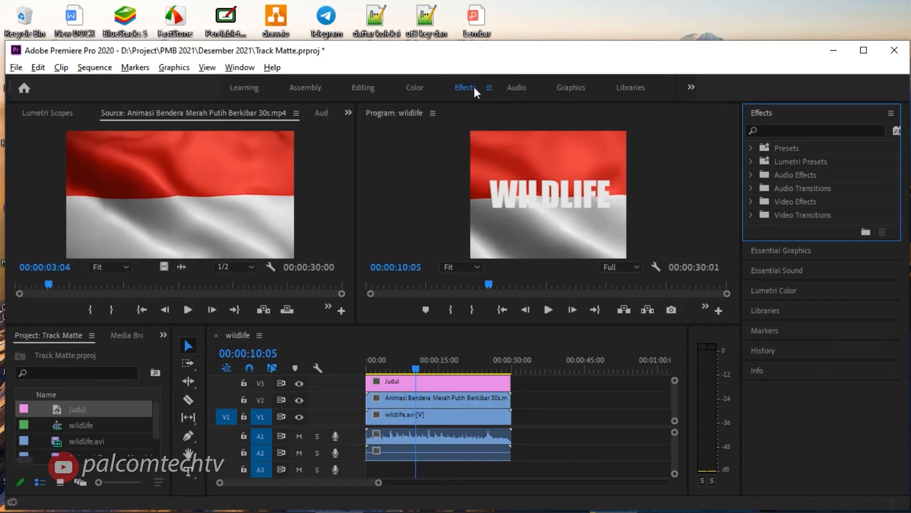
pyautogui.click(795, 132)
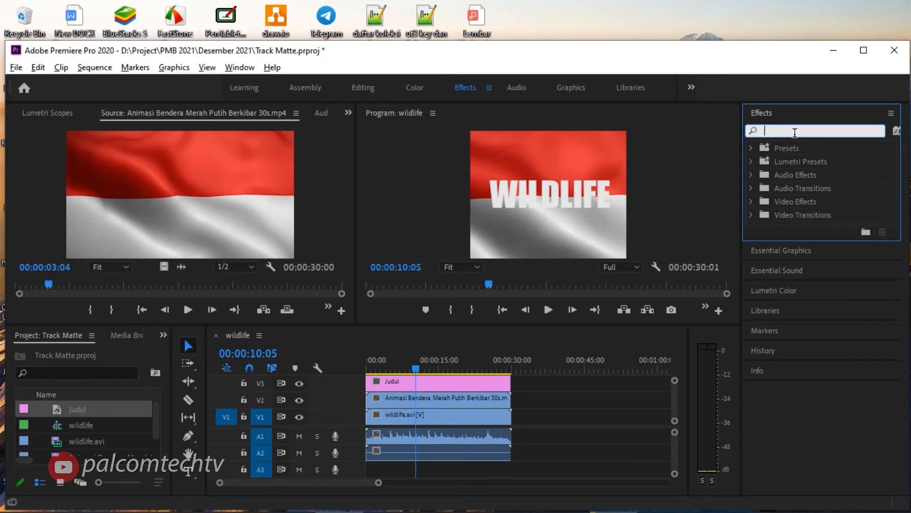
pyautogui.write('track')
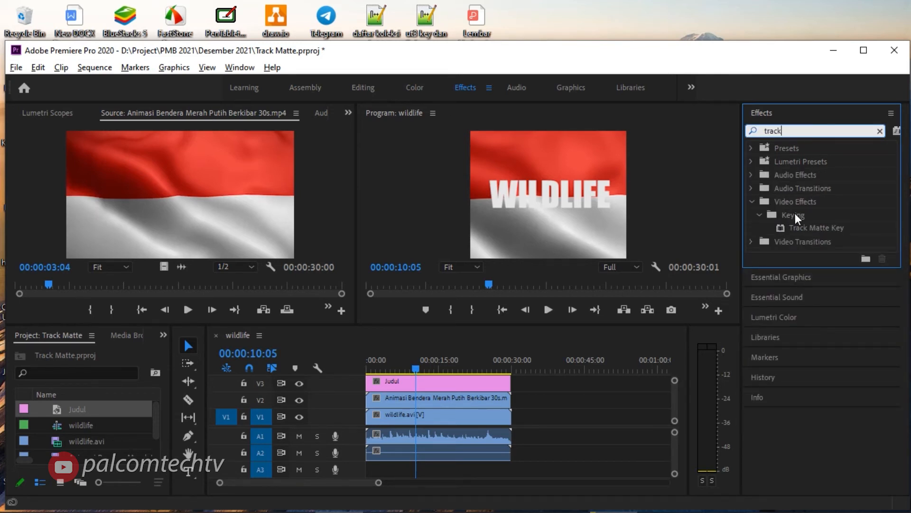
pyautogui.moveTo(810, 227); pyautogui.dragTo(715, 289)
pyautogui.moveTo(558, 369); pyautogui.dragTo(444, 399)
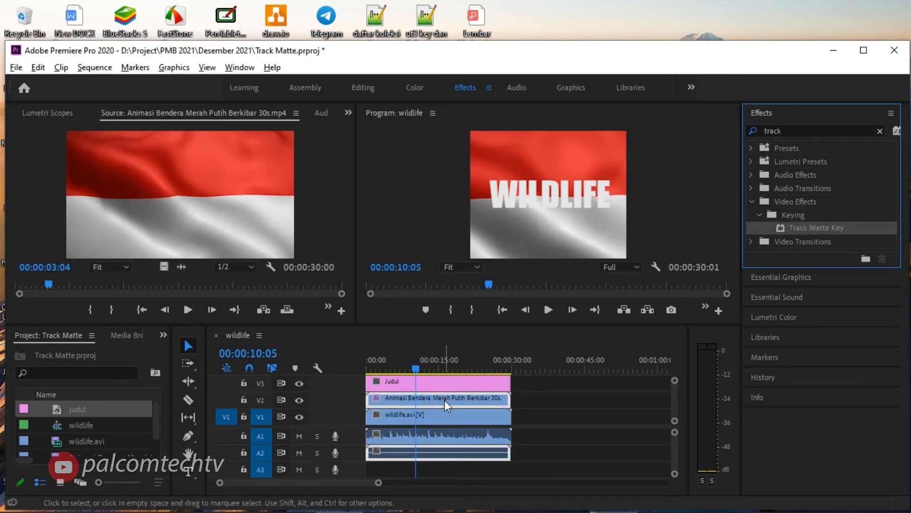
pyautogui.click(259, 402)
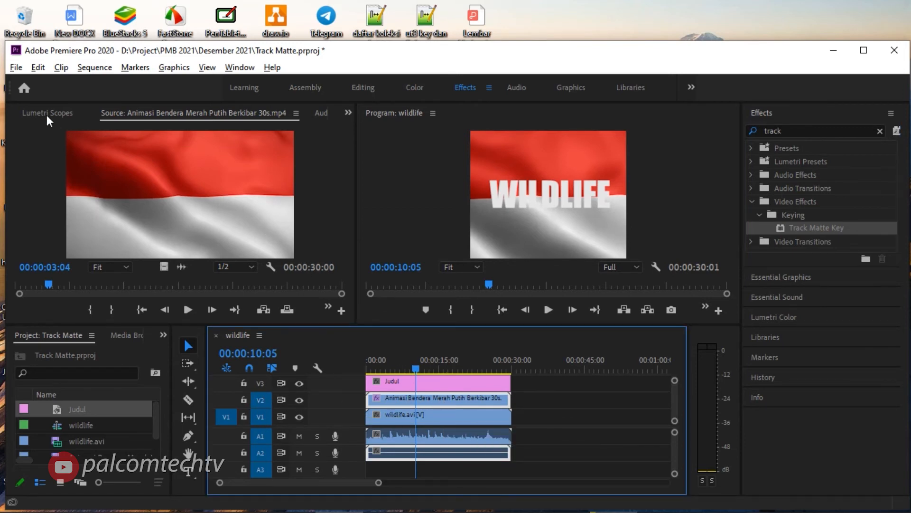
# Open the flag clip's effect controls and set the Track Matte Key matte to Video 3.
pyautogui.click(348, 113)
pyautogui.click(371, 127)
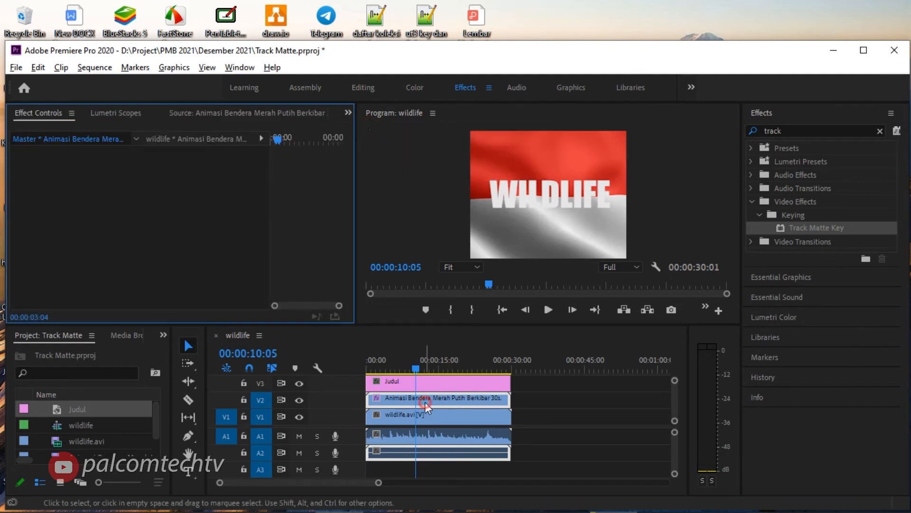
pyautogui.click(448, 399)
pyautogui.scroll(-5, 178, 244)
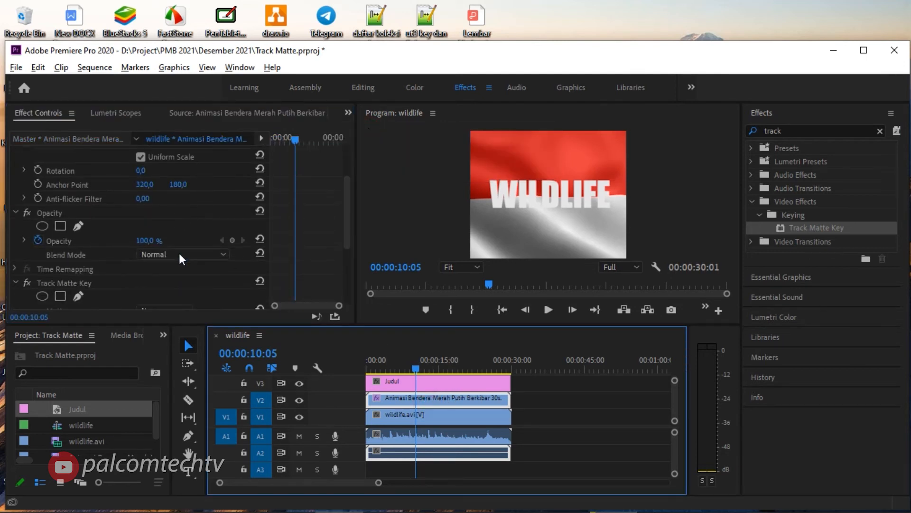
pyautogui.click(76, 230)
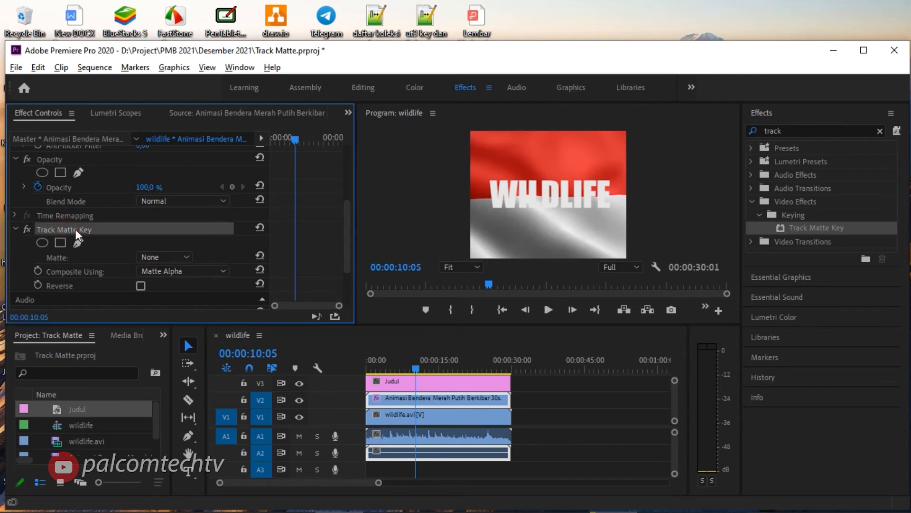
pyautogui.click(189, 256)
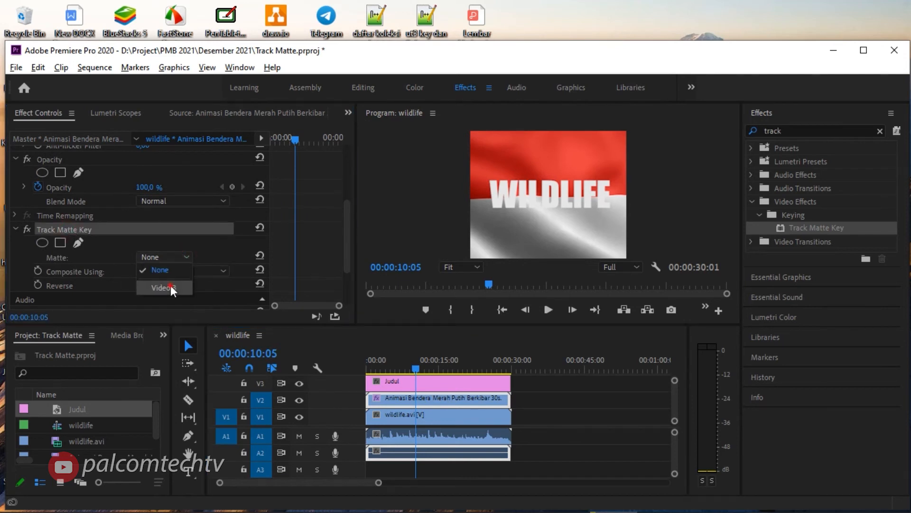
pyautogui.click(170, 285)
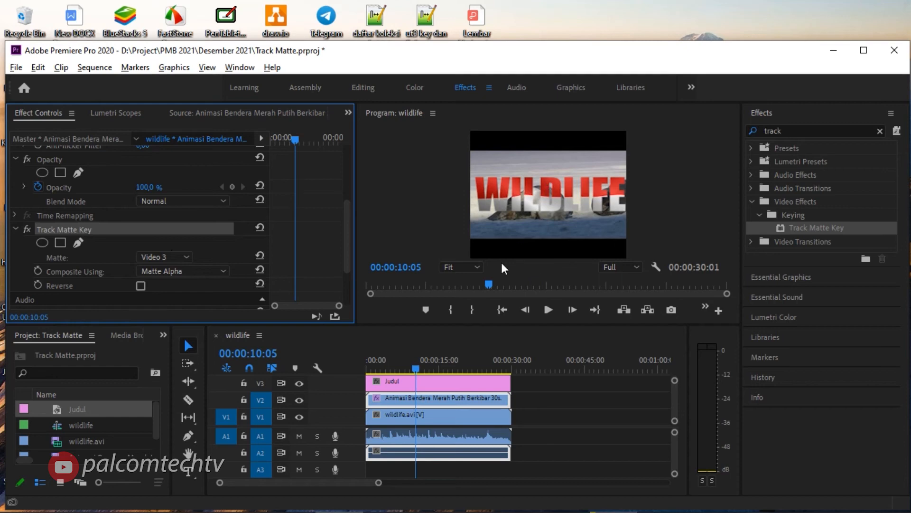
# Reopen the Judul title, set the WILDLIFE text's font size to 50 and centre it in the frame.
pyautogui.doubleClick(411, 378)
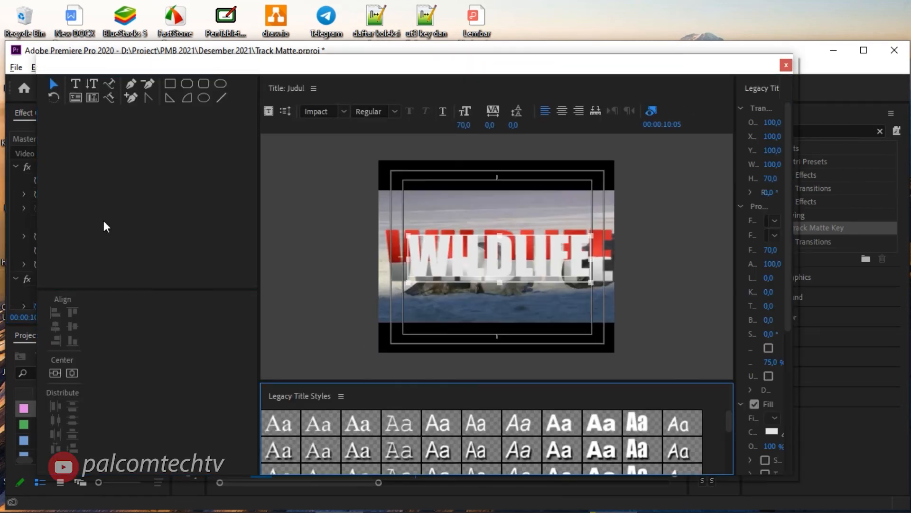
pyautogui.click(466, 126)
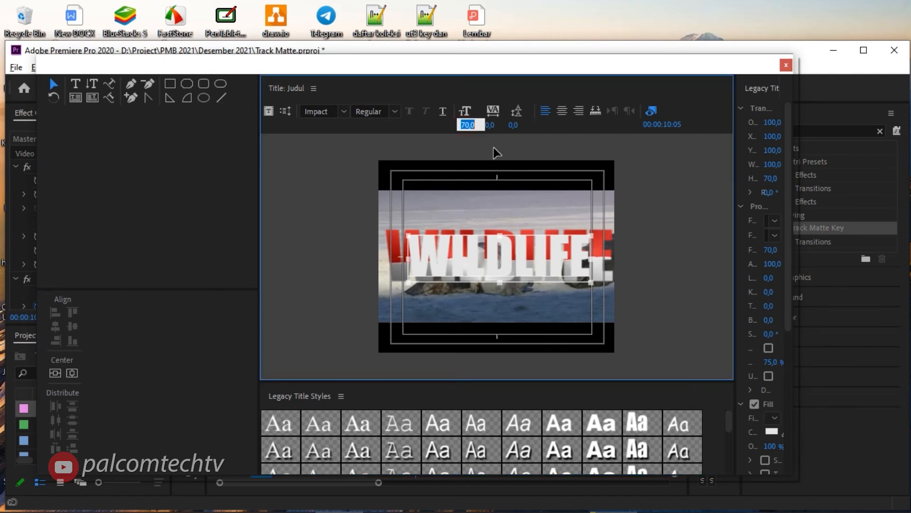
pyautogui.write('50')
pyautogui.press('Return')
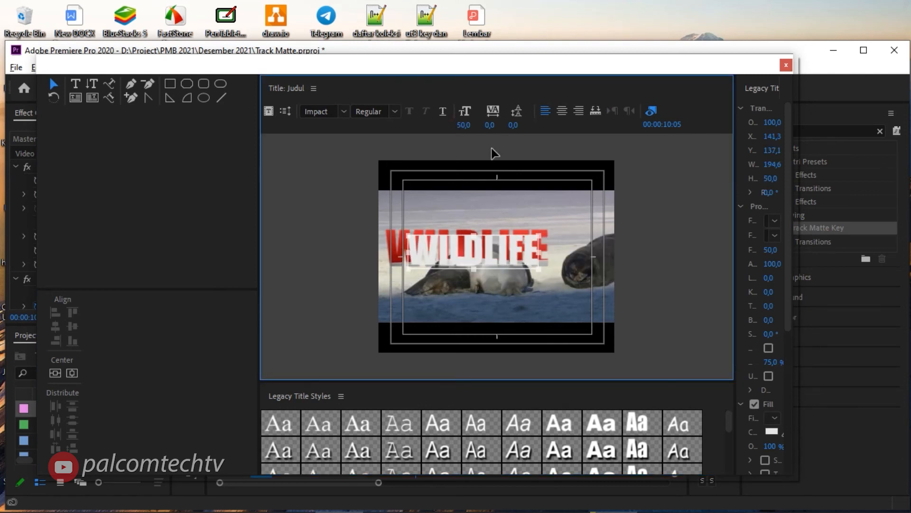
pyautogui.moveTo(479, 255); pyautogui.dragTo(506, 262)
pyautogui.click(785, 66)
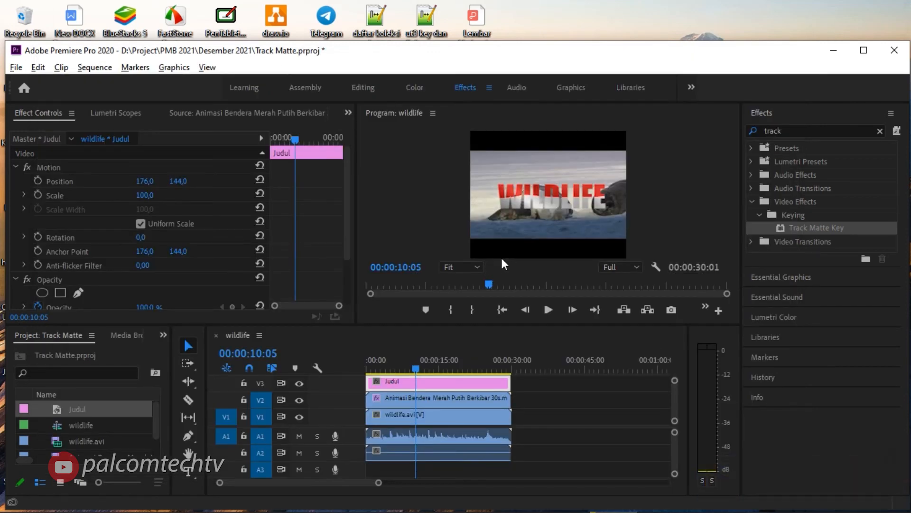
# Play the sequence from near its start to preview the flag-filled title, dismissing the chat notifications.
pyautogui.moveTo(416, 370); pyautogui.dragTo(368, 371)
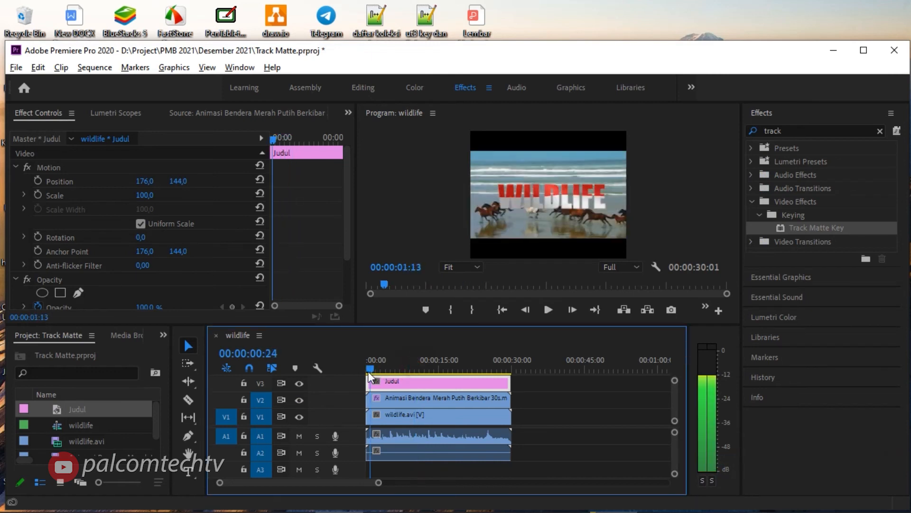
pyautogui.click(548, 309)
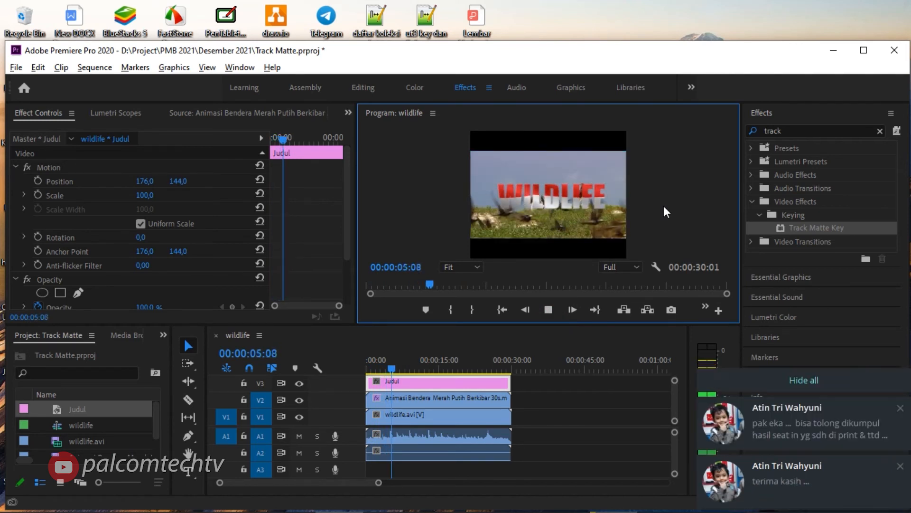
pyautogui.click(814, 380)
pyautogui.click(625, 245)
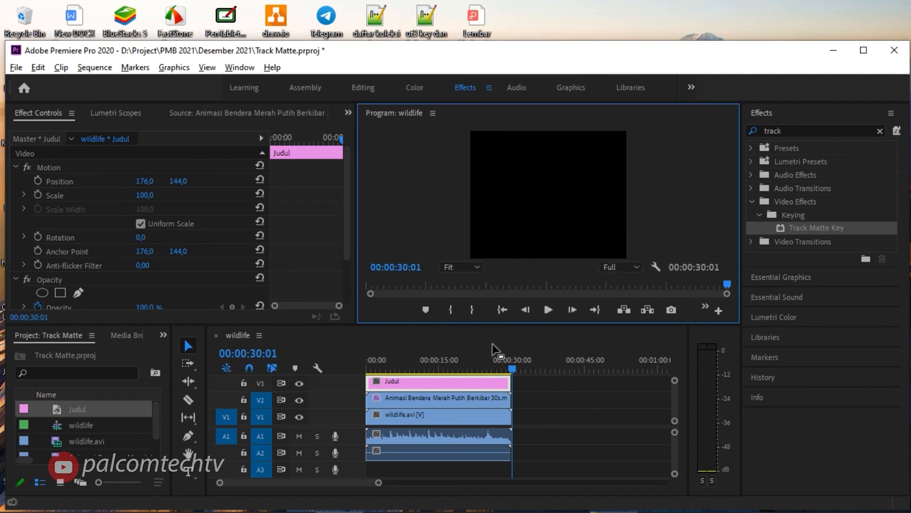
# Scrub the playhead back to 00:00:13:23 and select the flag animation clip on track V2.
pyautogui.moveTo(513, 371); pyautogui.dragTo(435, 382)
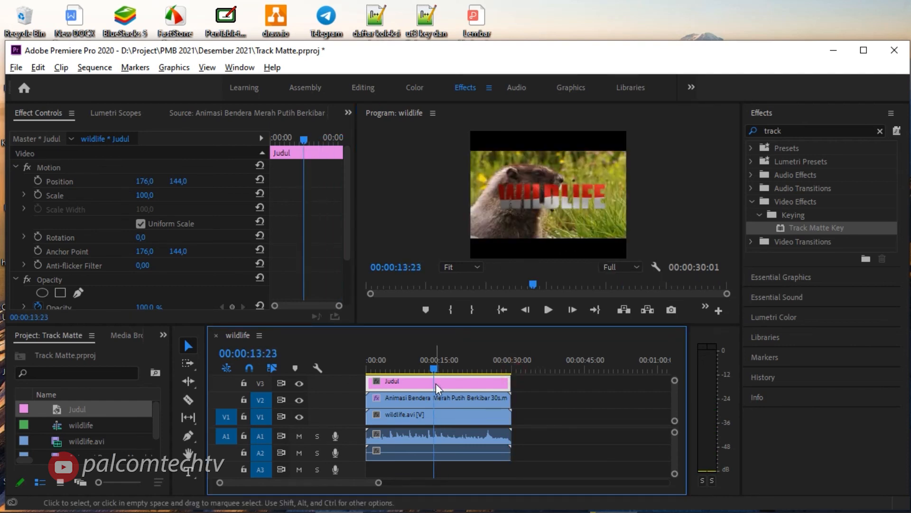
pyautogui.click(437, 395)
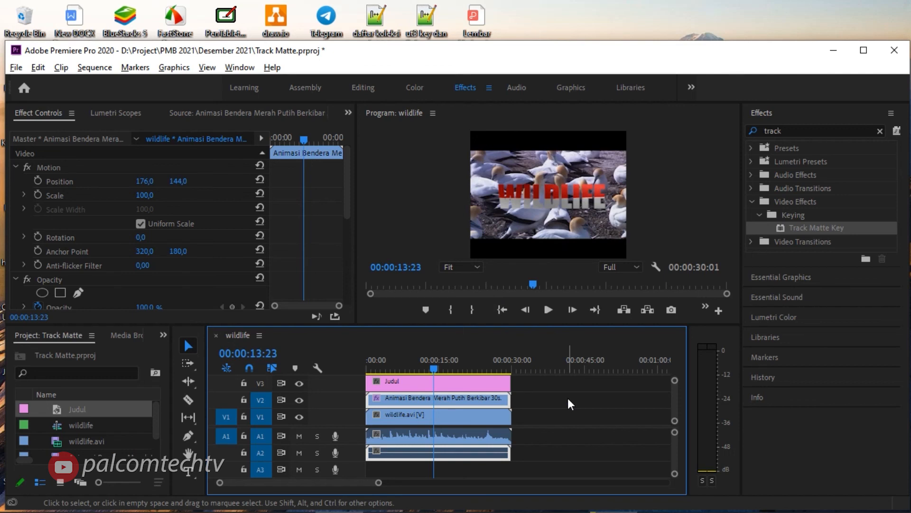
pyautogui.press('alt')
pyautogui.moveTo(560, 6)
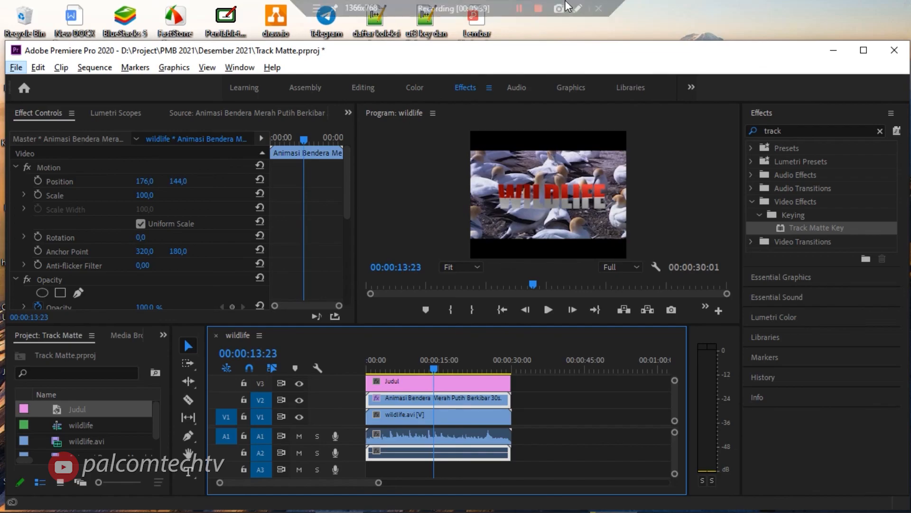